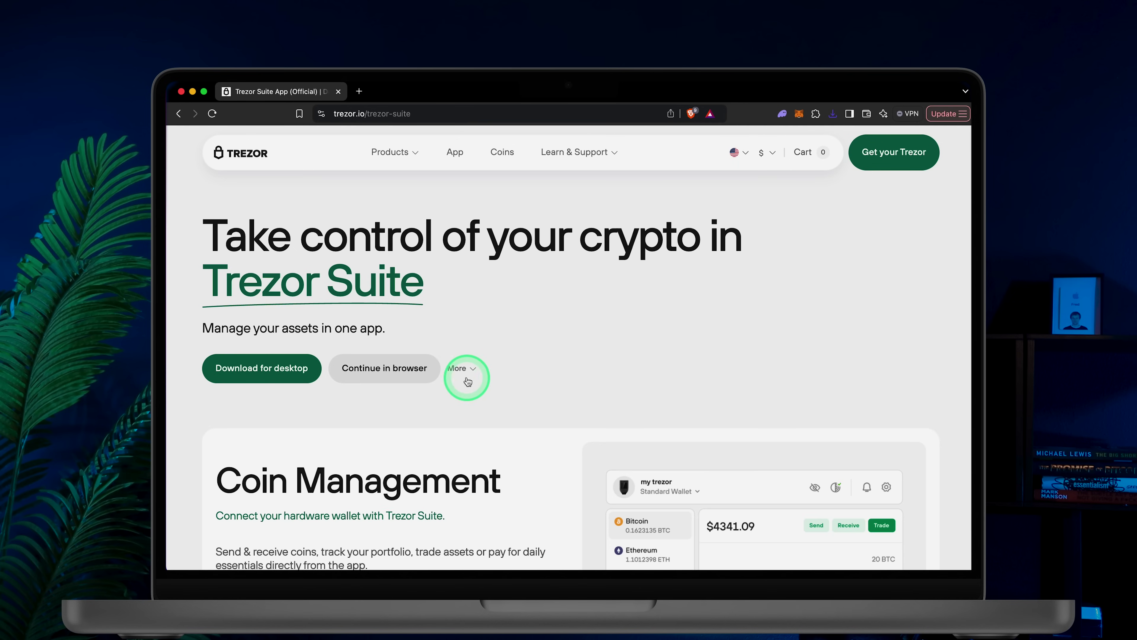
Open the Trezor Suite desktop download options on trezor.io
{"action": "left_click", "coordinate": [464, 372]}
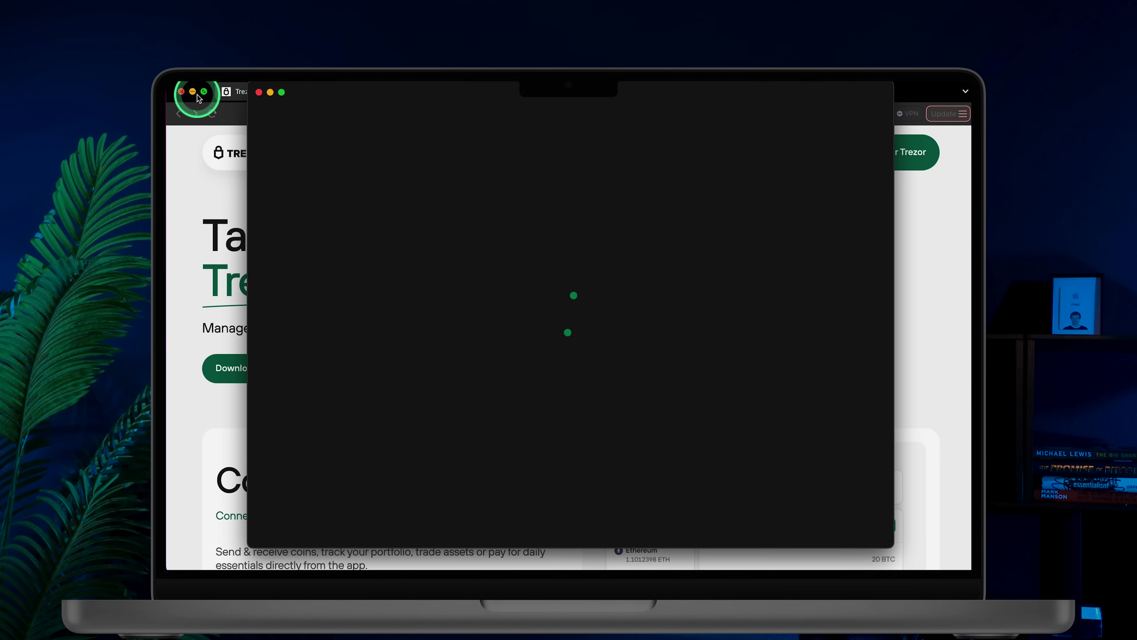
Maximize Trezor Suite and start setting up the Trezor Safe 5 with firmware Universal 2.8.3
{"action": "left_click", "coordinate": [193, 92]}
{"action": "left_click", "coordinate": [850, 353]}
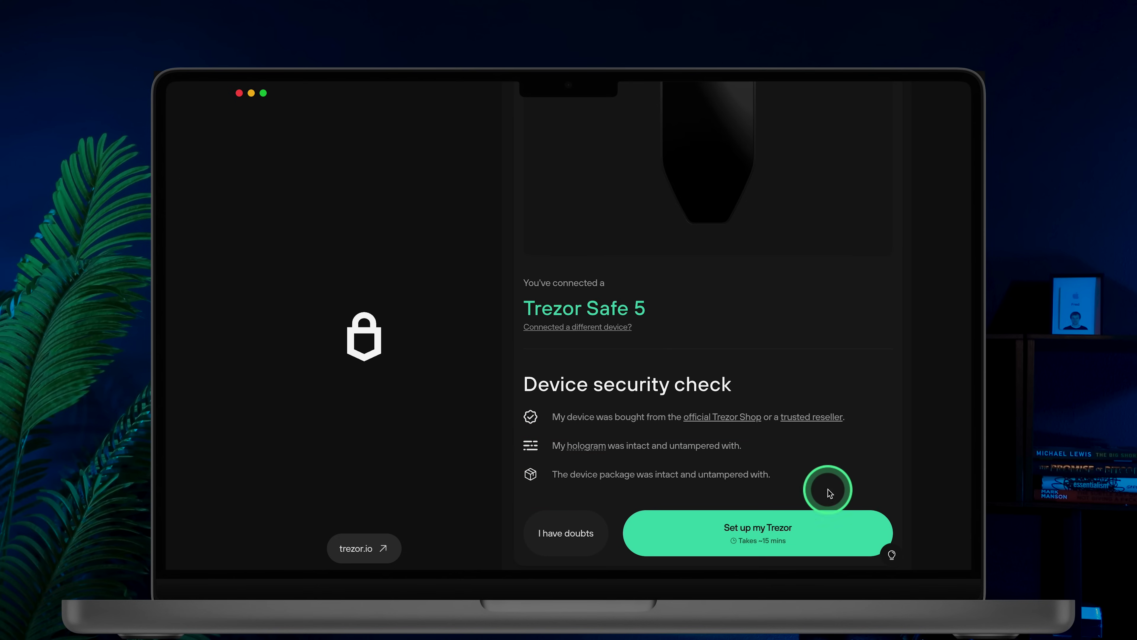
{"action": "left_click", "coordinate": [782, 534]}
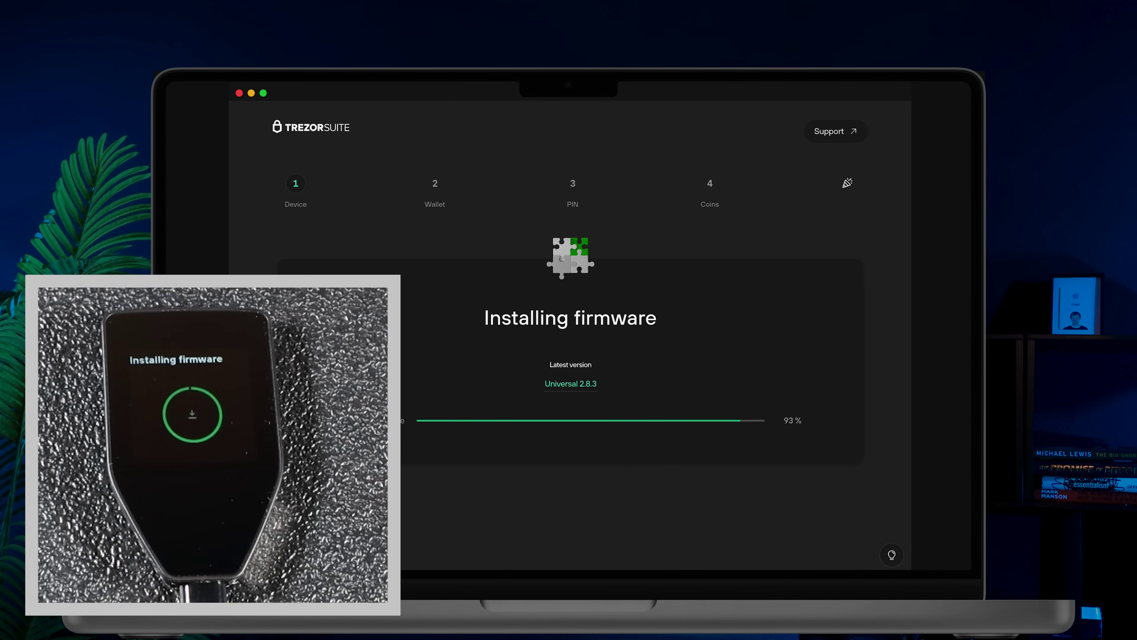
Run the device authenticity check, then continue to the on-device tutorial
{"action": "left_click", "coordinate": [575, 473]}
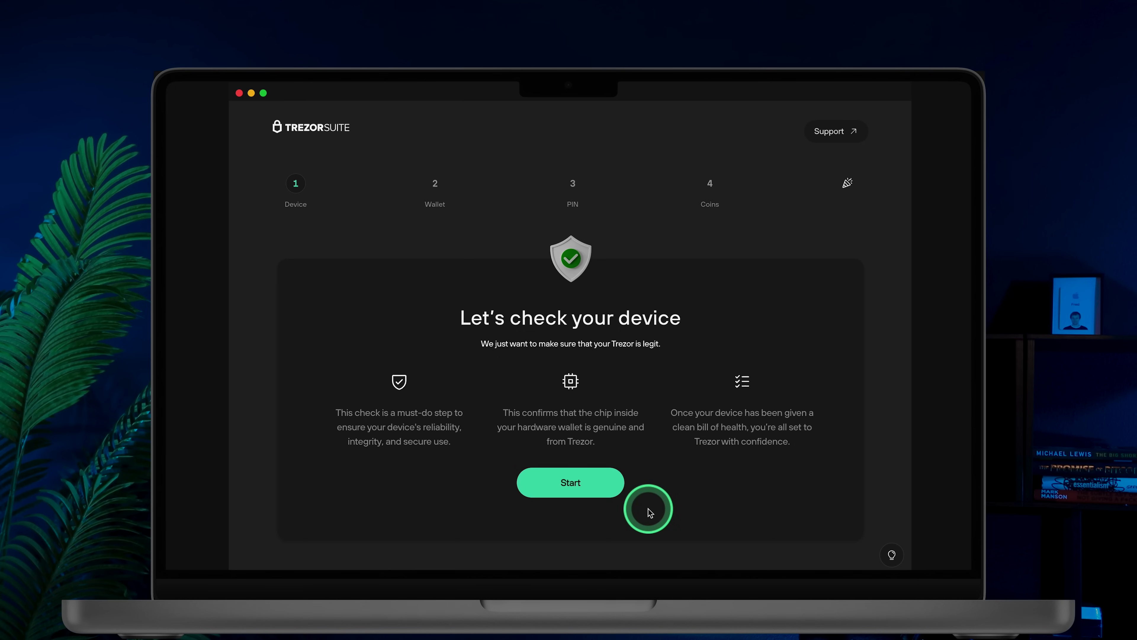
{"action": "left_click", "coordinate": [604, 490]}
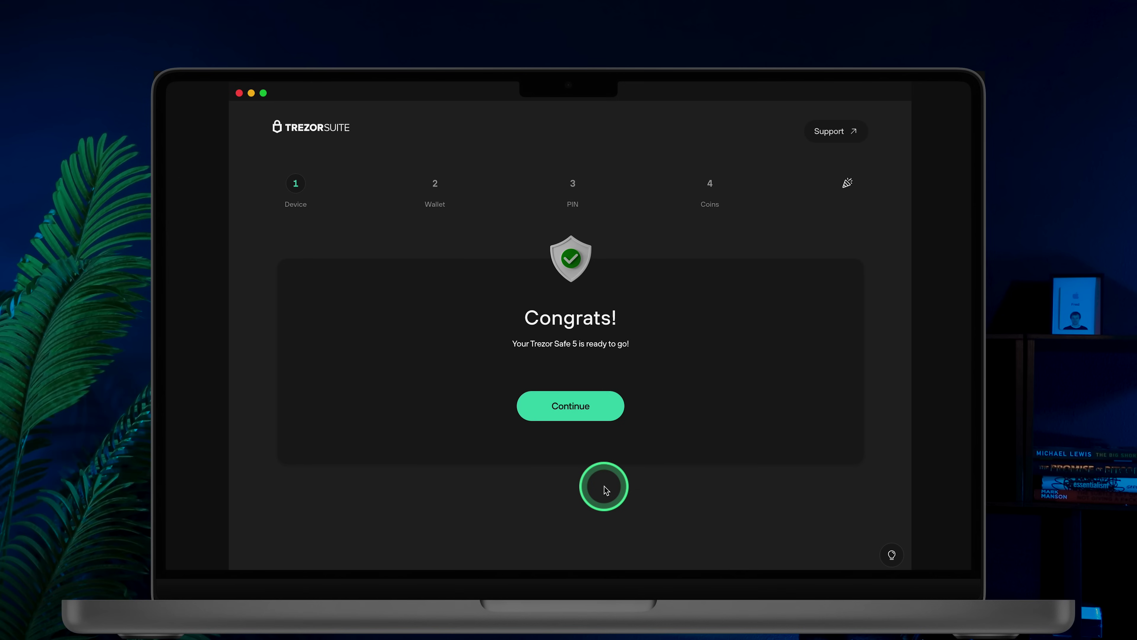
{"action": "left_click", "coordinate": [581, 411]}
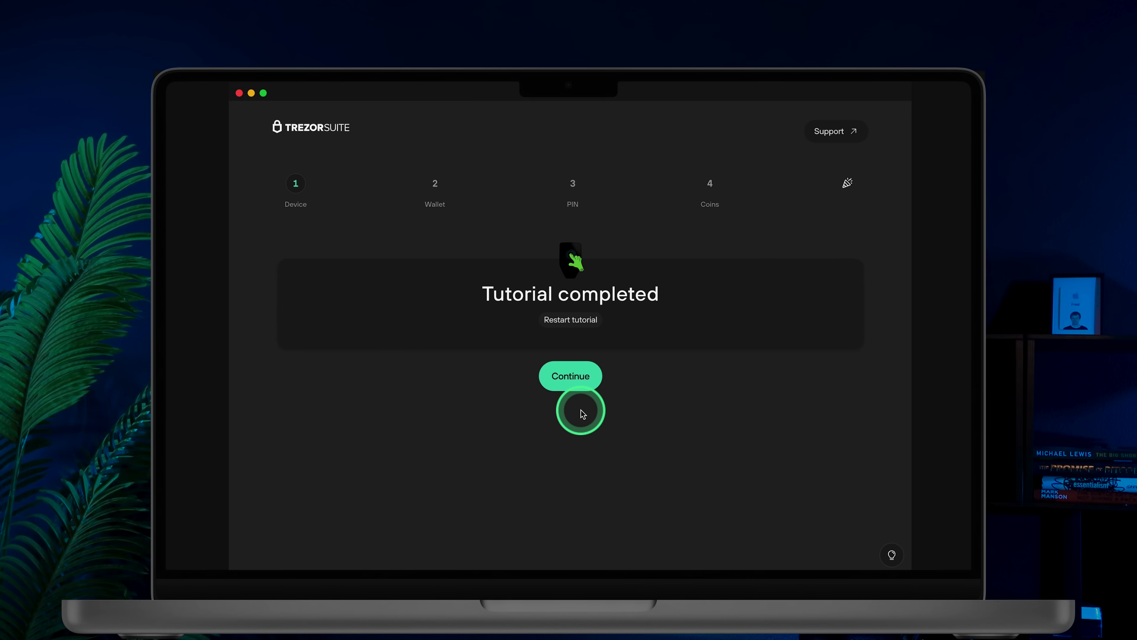
Start a brand-new wallet, choose Multi-share Backup as the backup type, and create it
{"action": "left_click", "coordinate": [567, 374]}
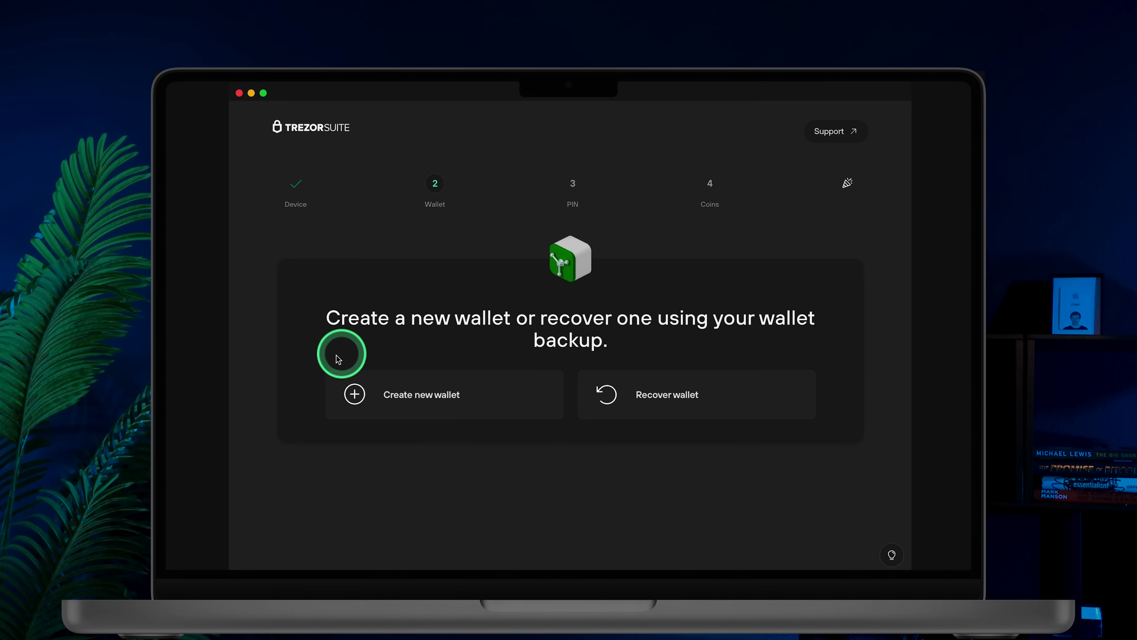
{"action": "left_click", "coordinate": [438, 397]}
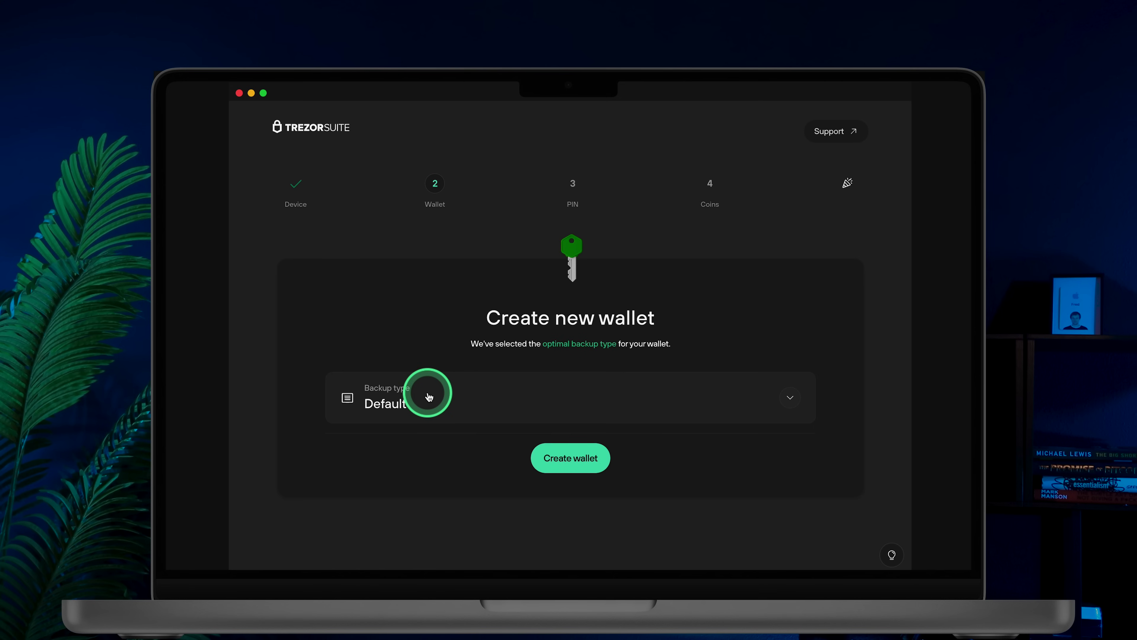
{"action": "left_click", "coordinate": [790, 397]}
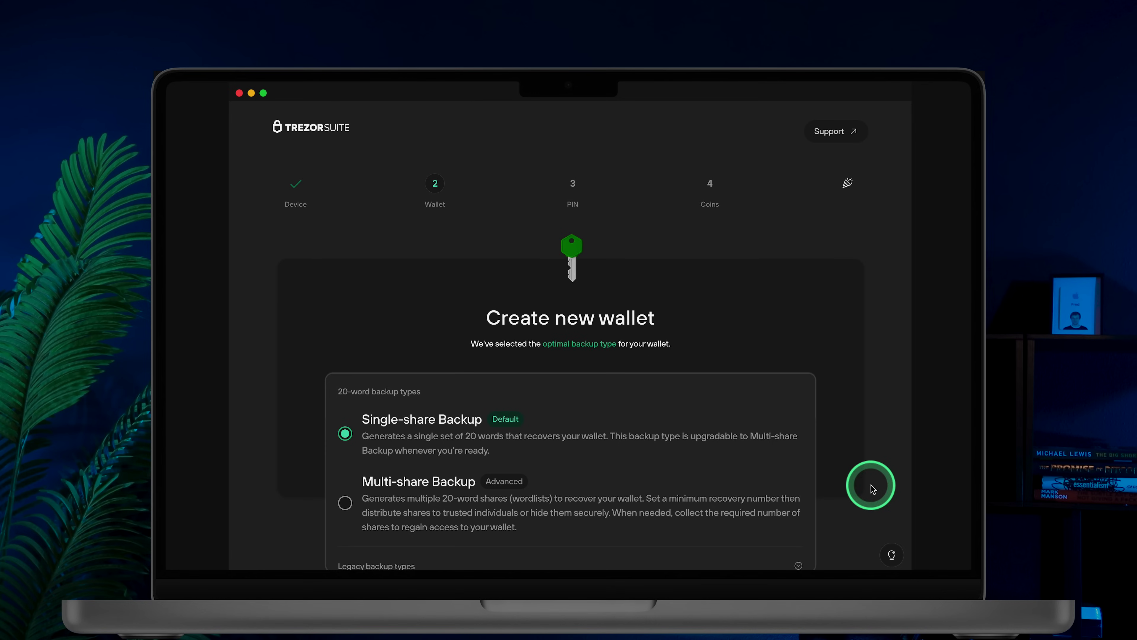
{"action": "left_click", "coordinate": [734, 518]}
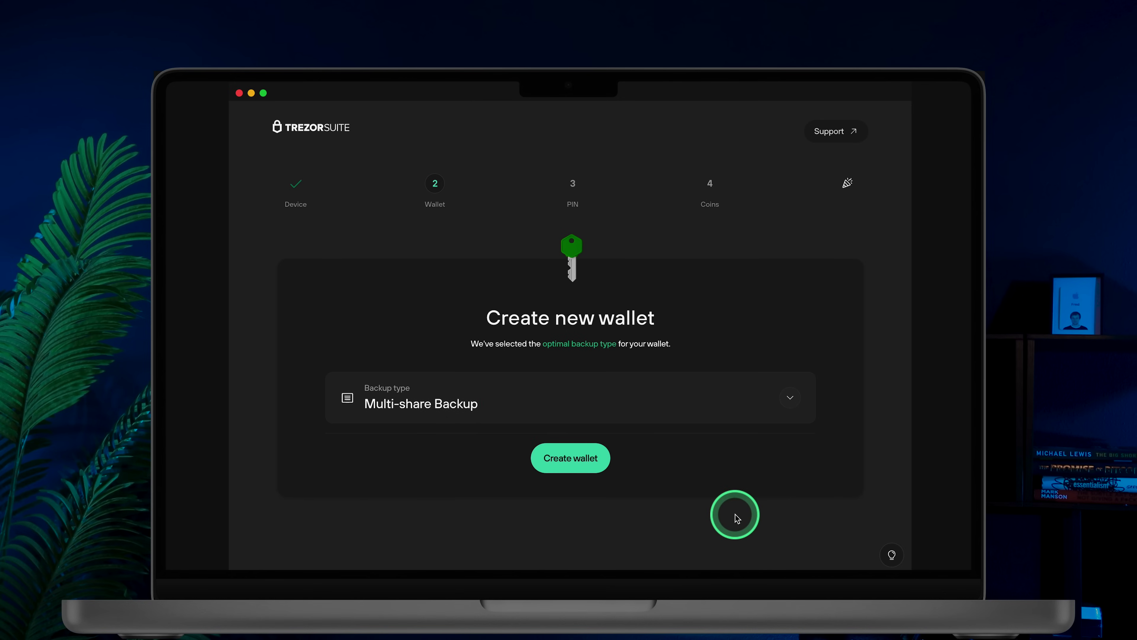
{"action": "left_click", "coordinate": [569, 459]}
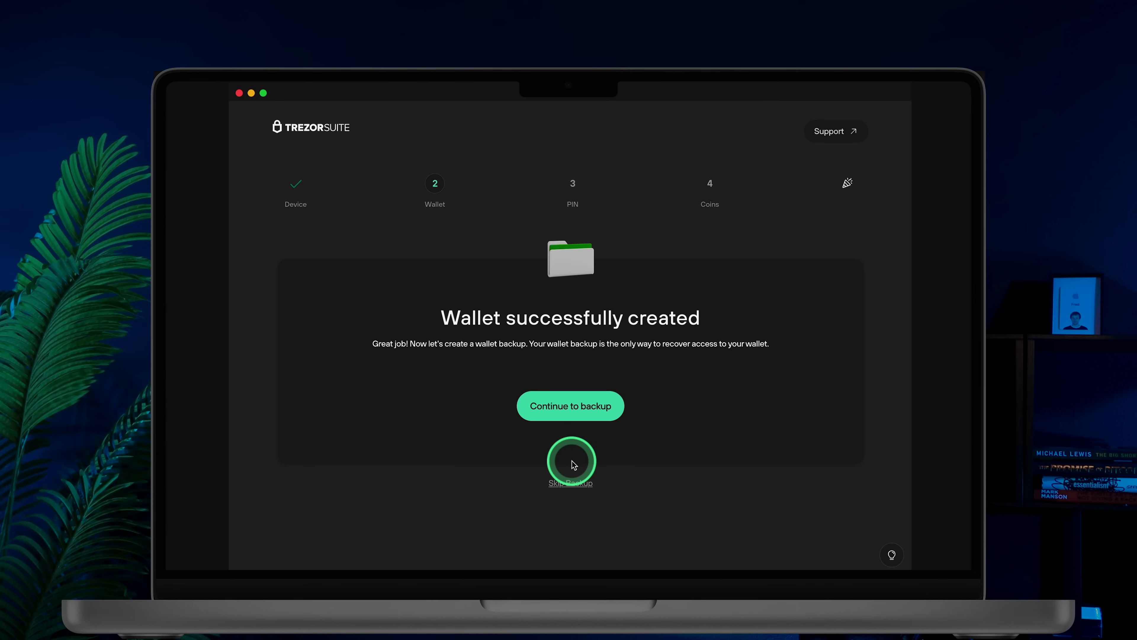
Tick the recovery, no-photos and secure-storage backup acknowledgements, then start the wallet backup
{"action": "left_click", "coordinate": [600, 416]}
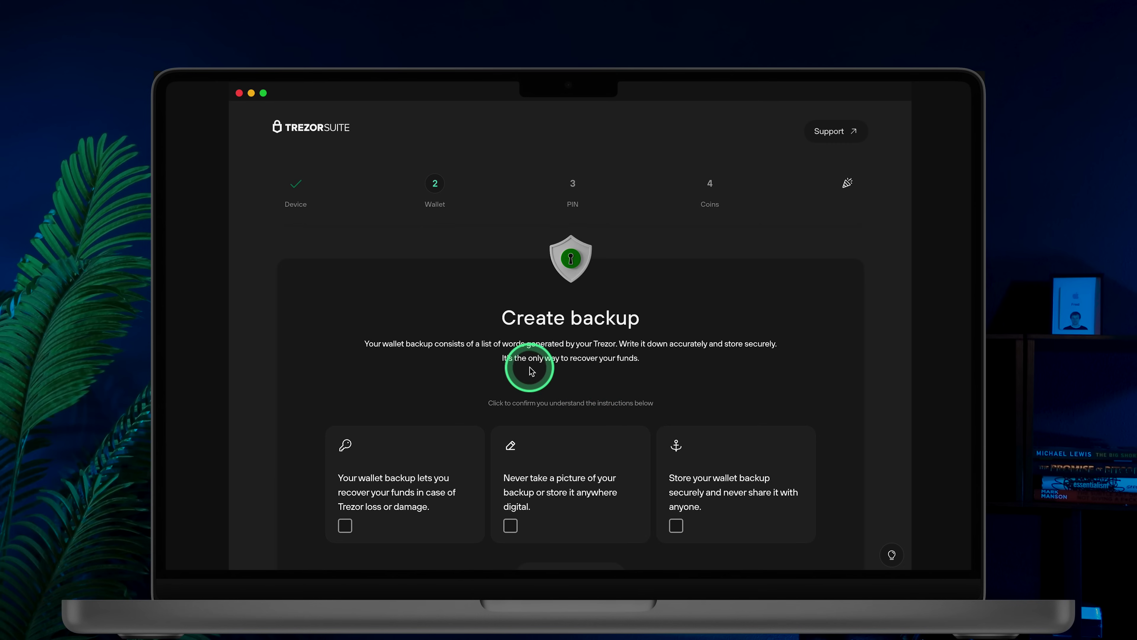
{"action": "scroll", "coordinate": [364, 321], "scroll_direction": "down", "scroll_amount": 3}
{"action": "scroll", "coordinate": [361, 327], "scroll_direction": "down", "scroll_amount": 2}
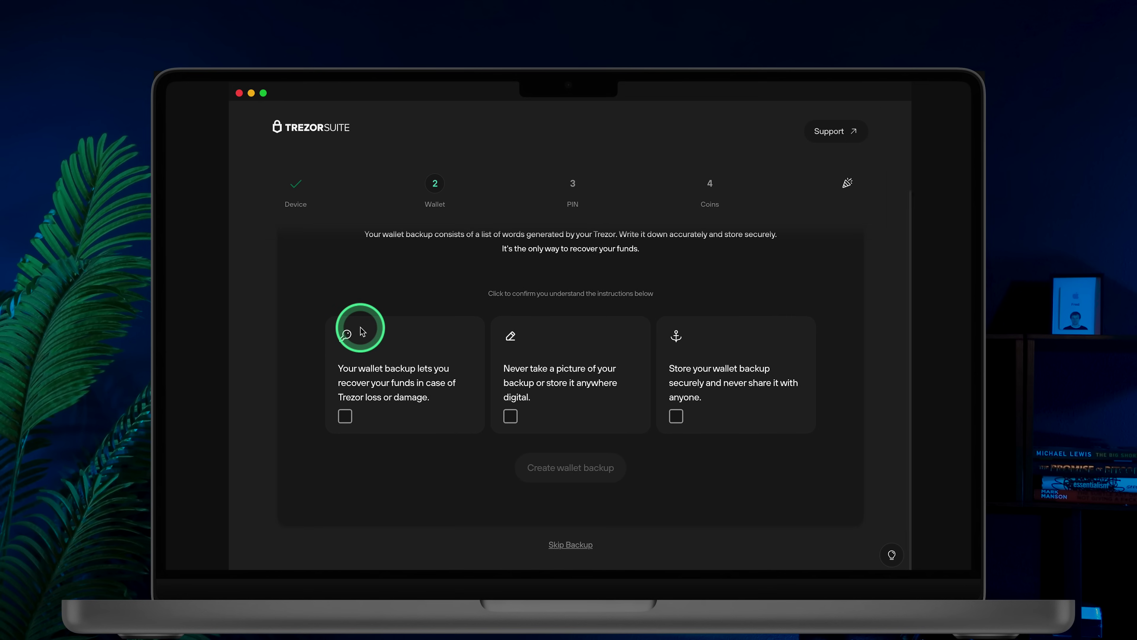
{"action": "left_click", "coordinate": [346, 417]}
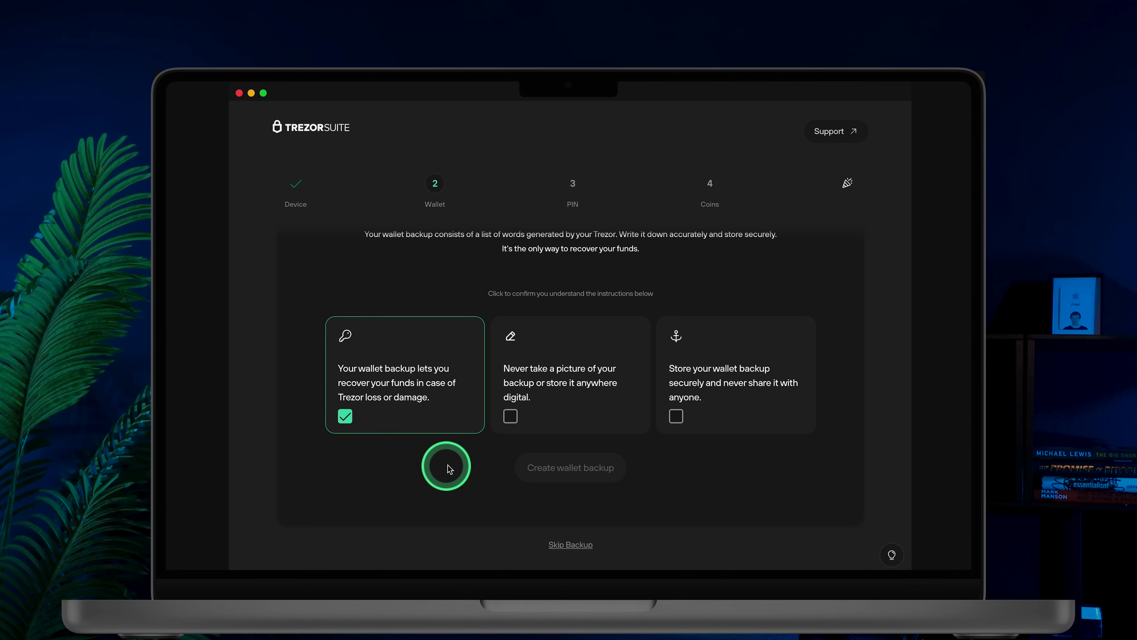
{"action": "left_click", "coordinate": [510, 416]}
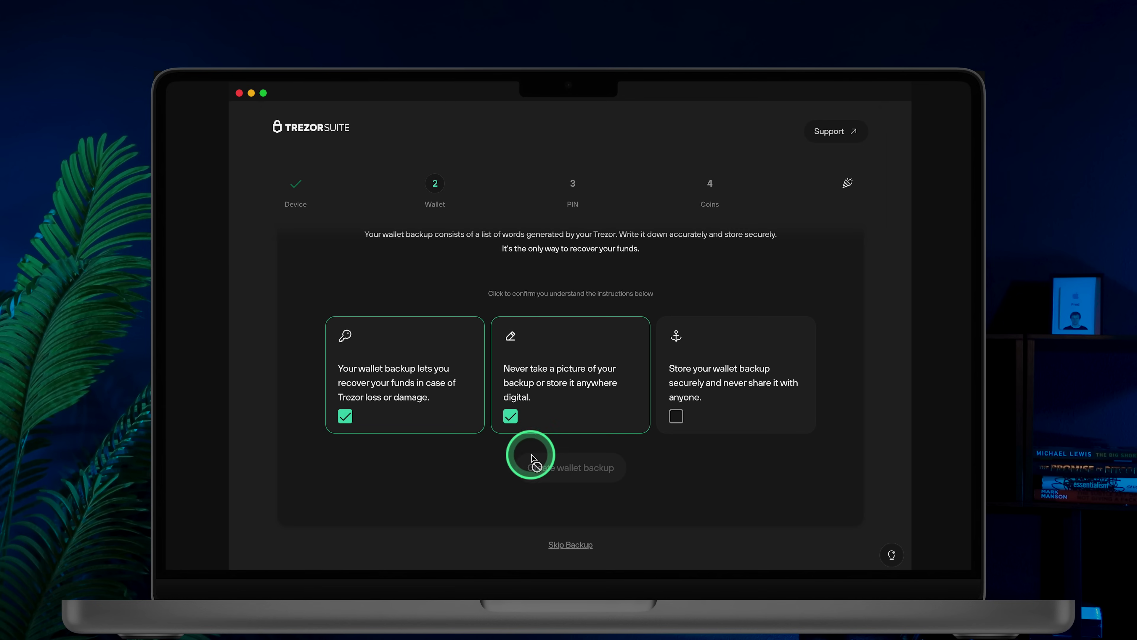
{"action": "left_click", "coordinate": [676, 416]}
{"action": "left_click", "coordinate": [589, 469]}
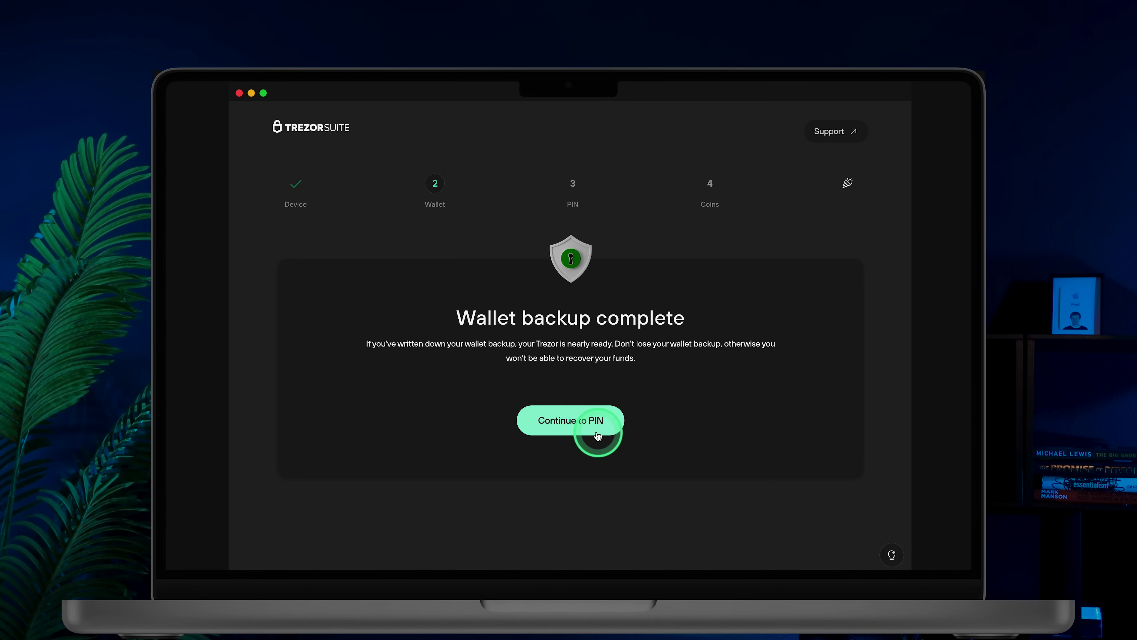
Continue to the PIN step and start setting a device PIN
{"action": "left_click", "coordinate": [594, 433]}
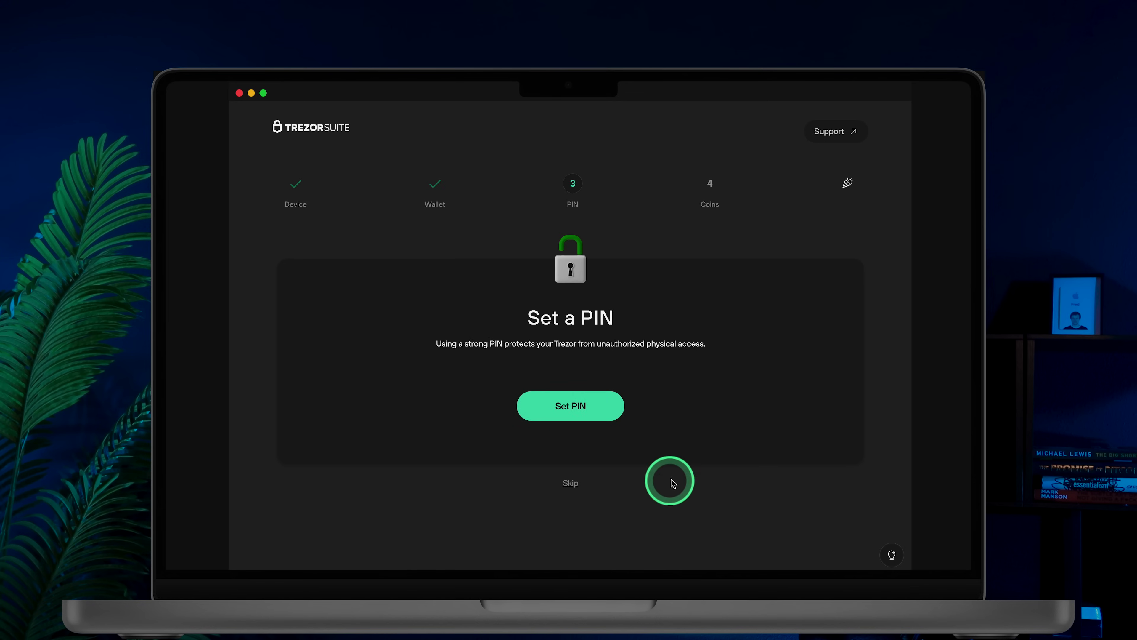
{"action": "left_click", "coordinate": [601, 406]}
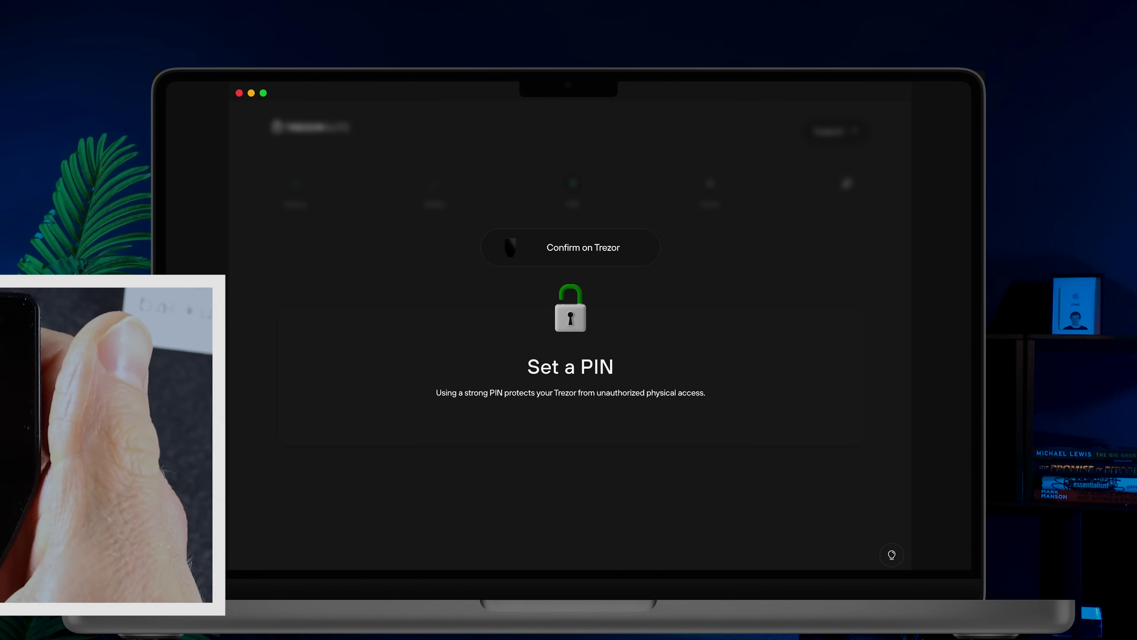
Complete setup with Bitcoin, Ethereum and Solana as the active coins
{"action": "left_click", "coordinate": [591, 421]}
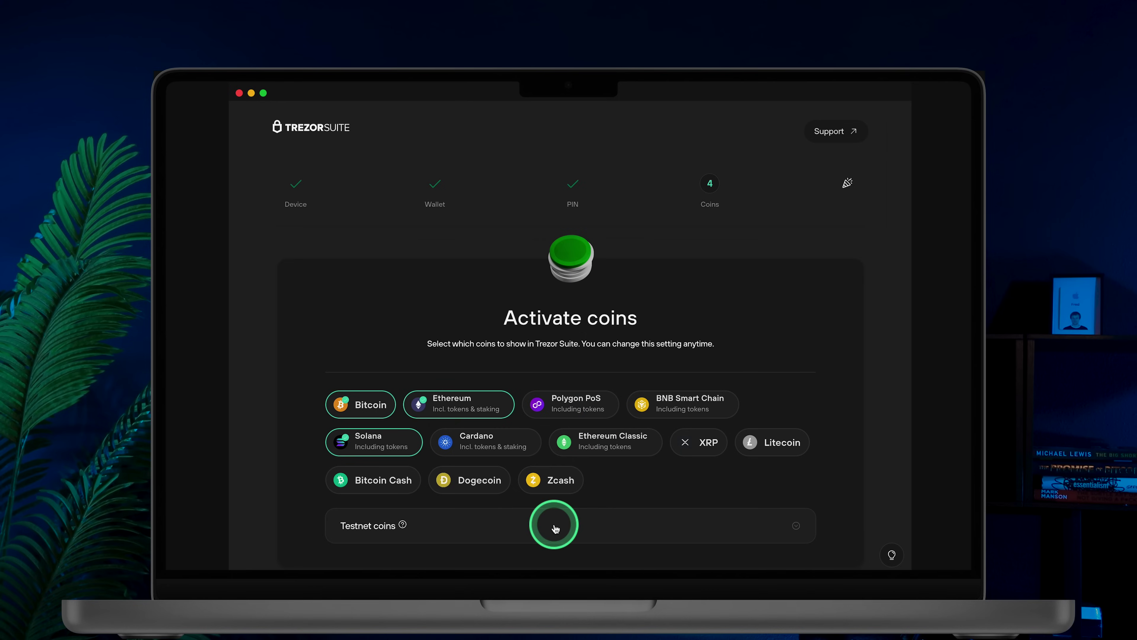
{"action": "scroll", "coordinate": [555, 528], "scroll_direction": "down", "scroll_amount": 5}
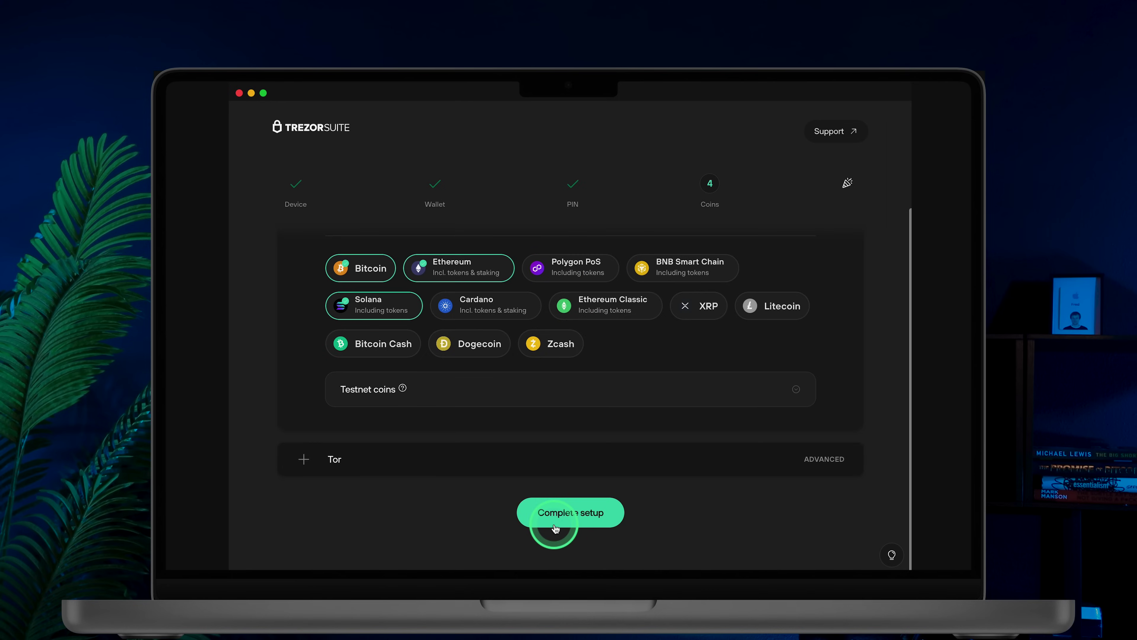
{"action": "left_click", "coordinate": [579, 515]}
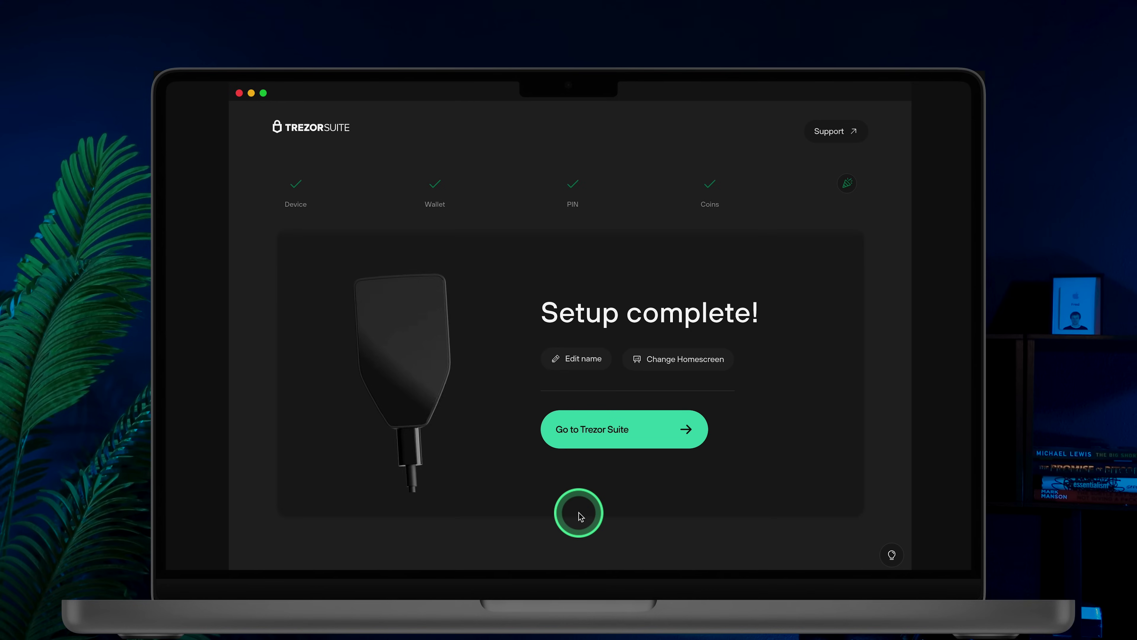
Rename the device to 'Snake Safe 5' and go to the Trezor Suite dashboard
{"action": "left_click", "coordinate": [589, 357]}
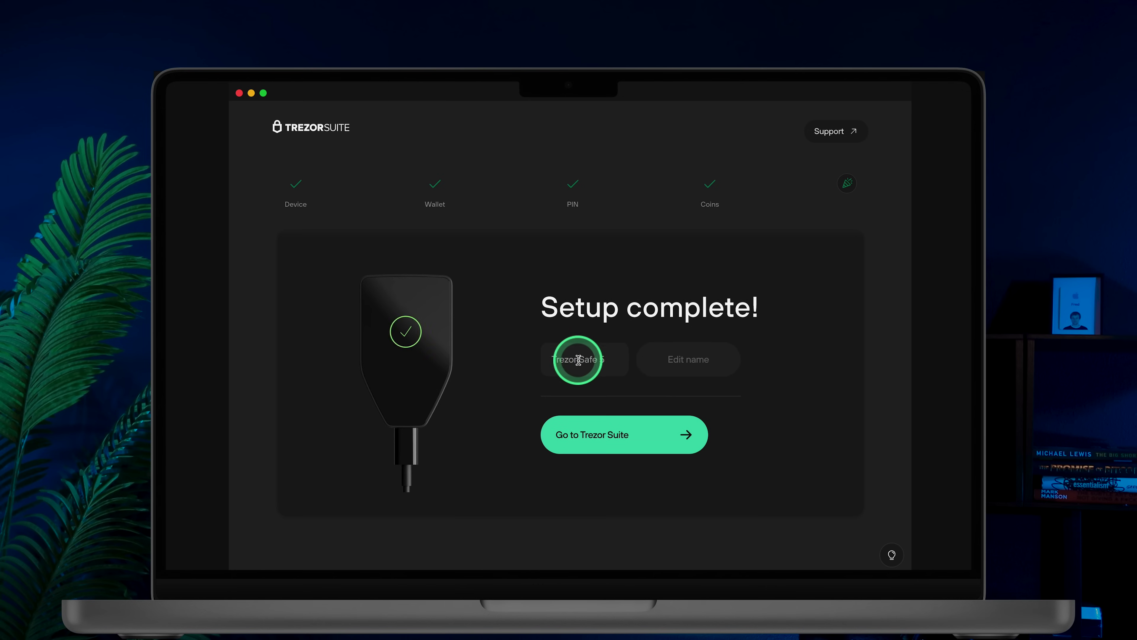
{"action": "type", "text": "Snake Safe 5"}
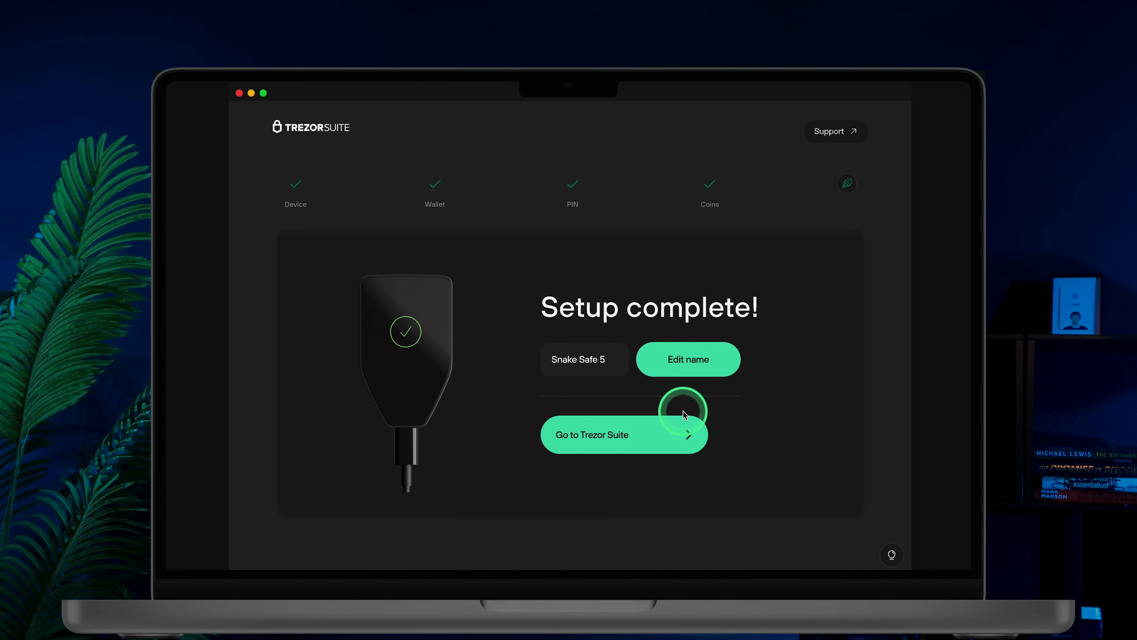
{"action": "left_click", "coordinate": [683, 434]}
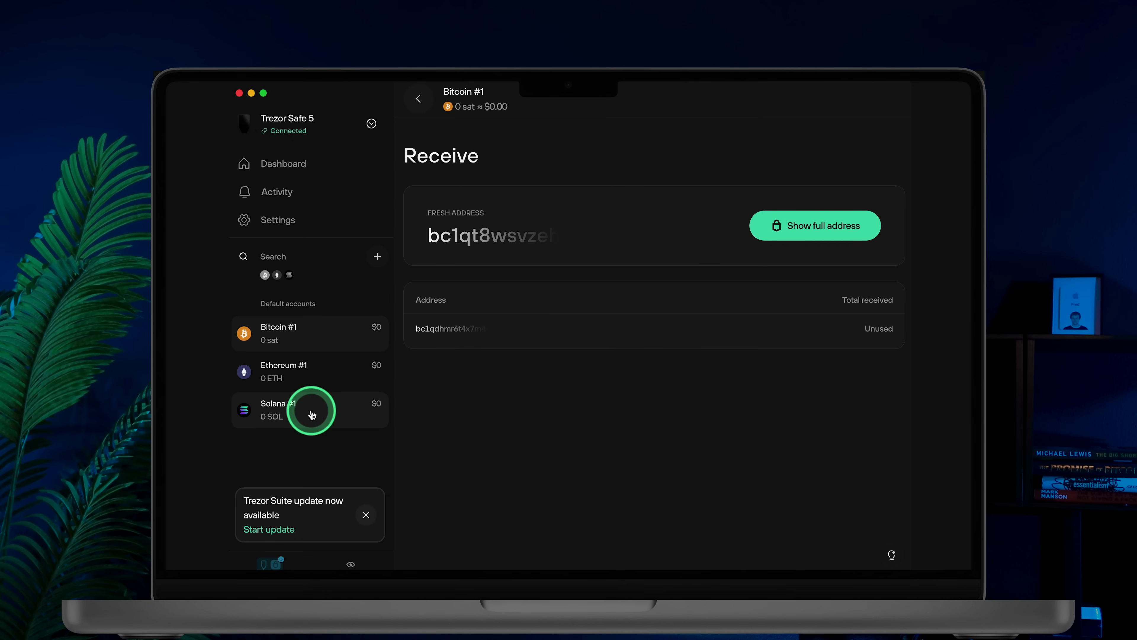
Show, verify on device, and copy the Solana #1 SOL receive address
{"action": "left_click", "coordinate": [309, 409]}
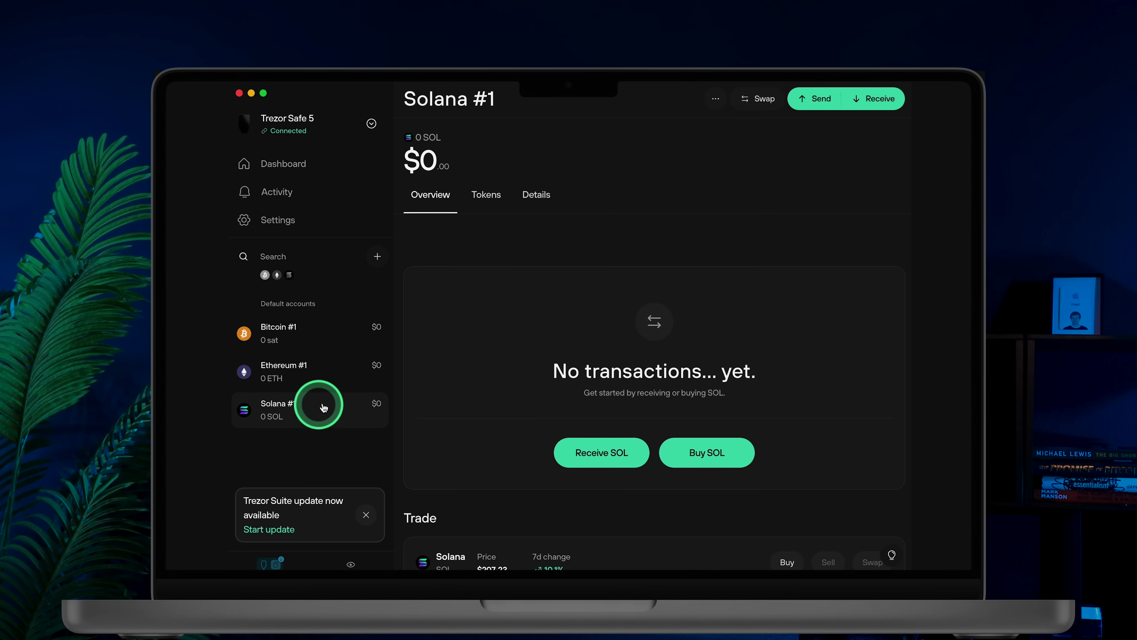
{"action": "left_click", "coordinate": [578, 454]}
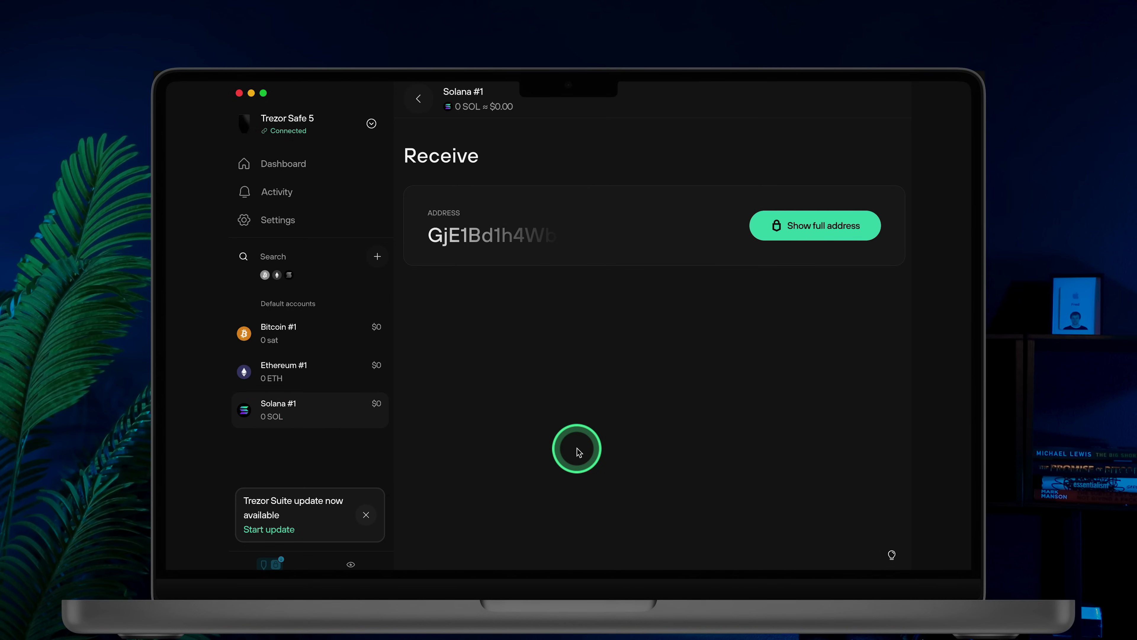
{"action": "left_click", "coordinate": [804, 234]}
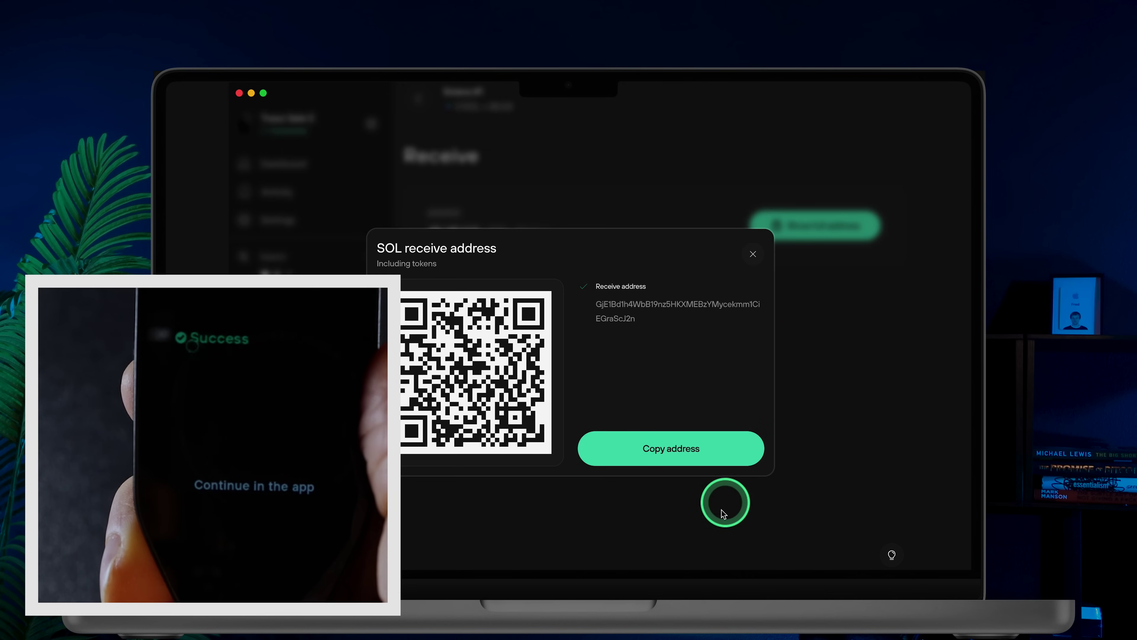
{"action": "left_click", "coordinate": [682, 441]}
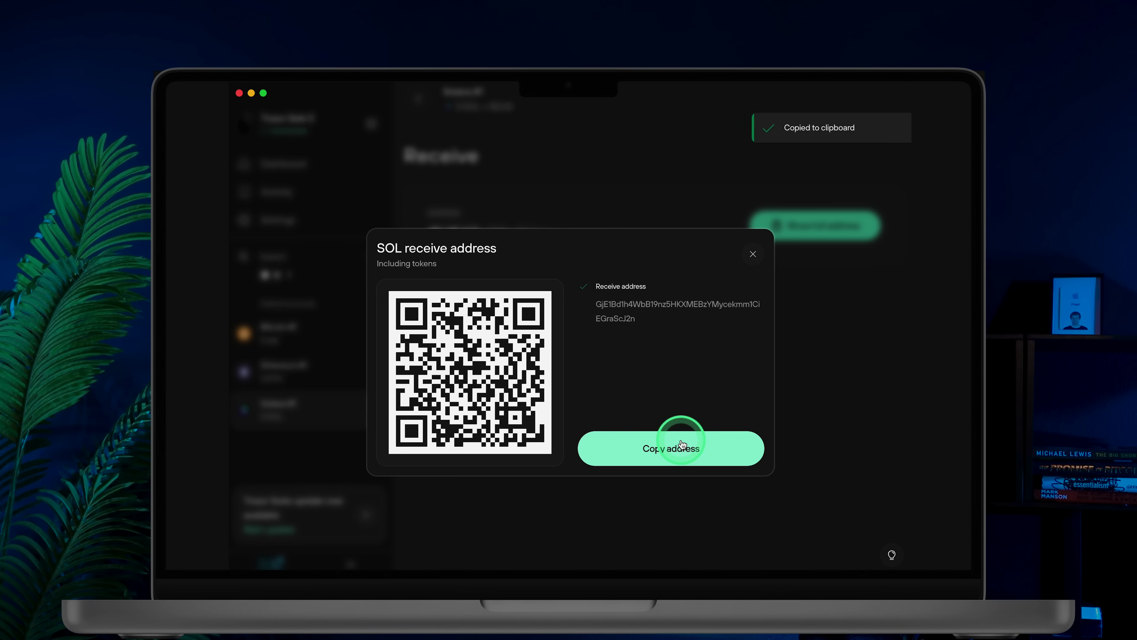
{"action": "left_click", "coordinate": [743, 316]}
{"action": "left_click", "coordinate": [753, 255]}
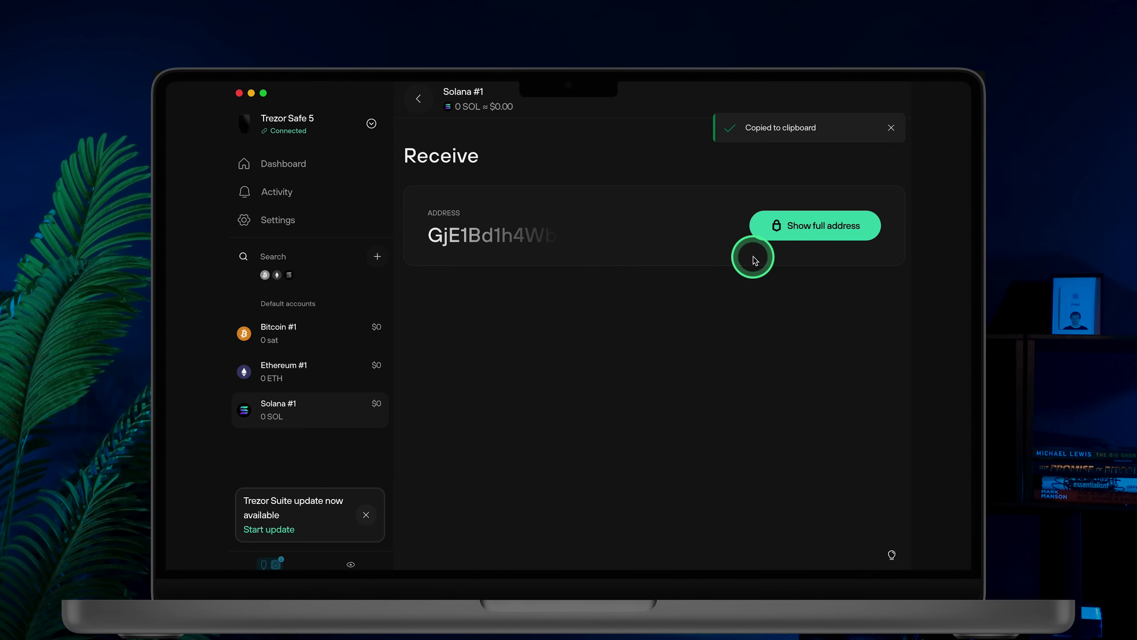
From Solana #1 Tokens, start a USDC send with Send max for 168 USDC
{"action": "left_click", "coordinate": [479, 214]}
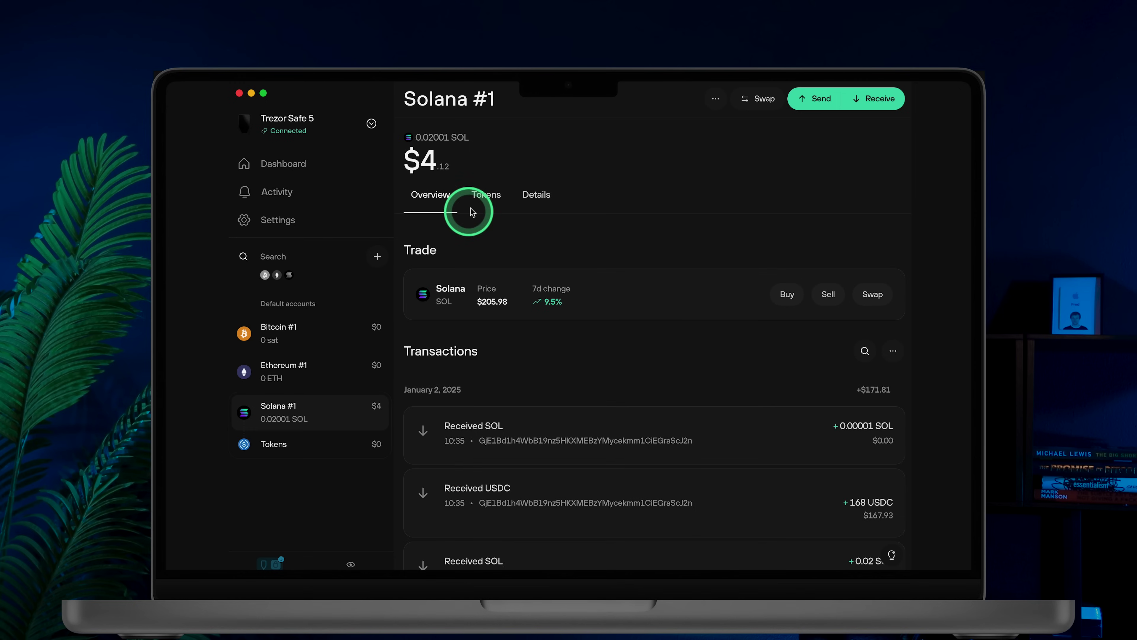
{"action": "left_click", "coordinate": [493, 192]}
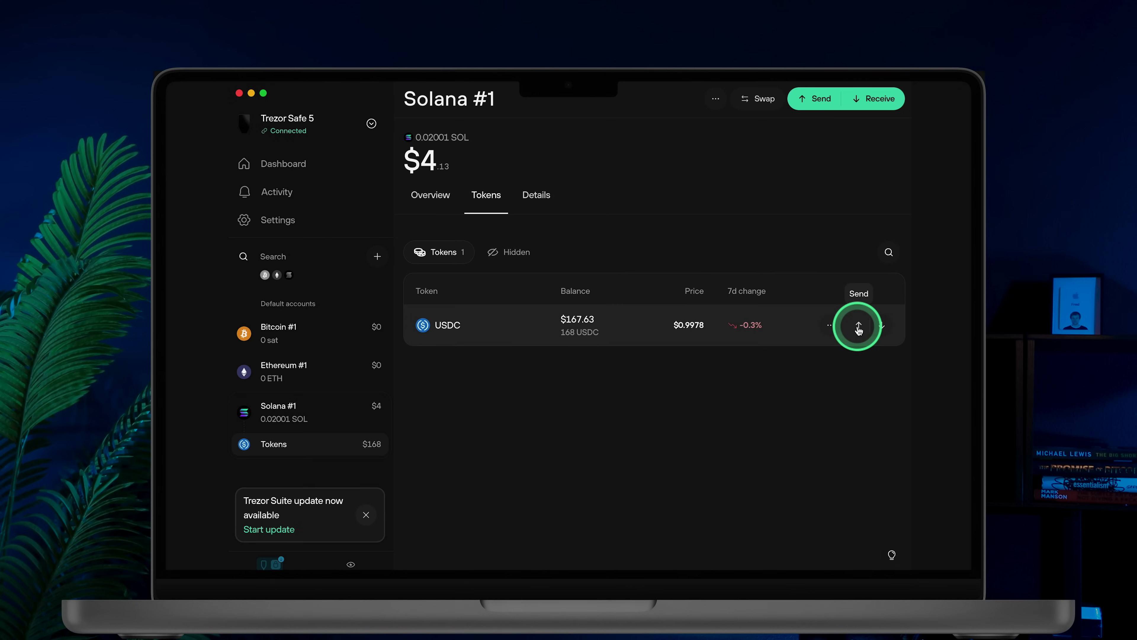
{"action": "left_click", "coordinate": [858, 326]}
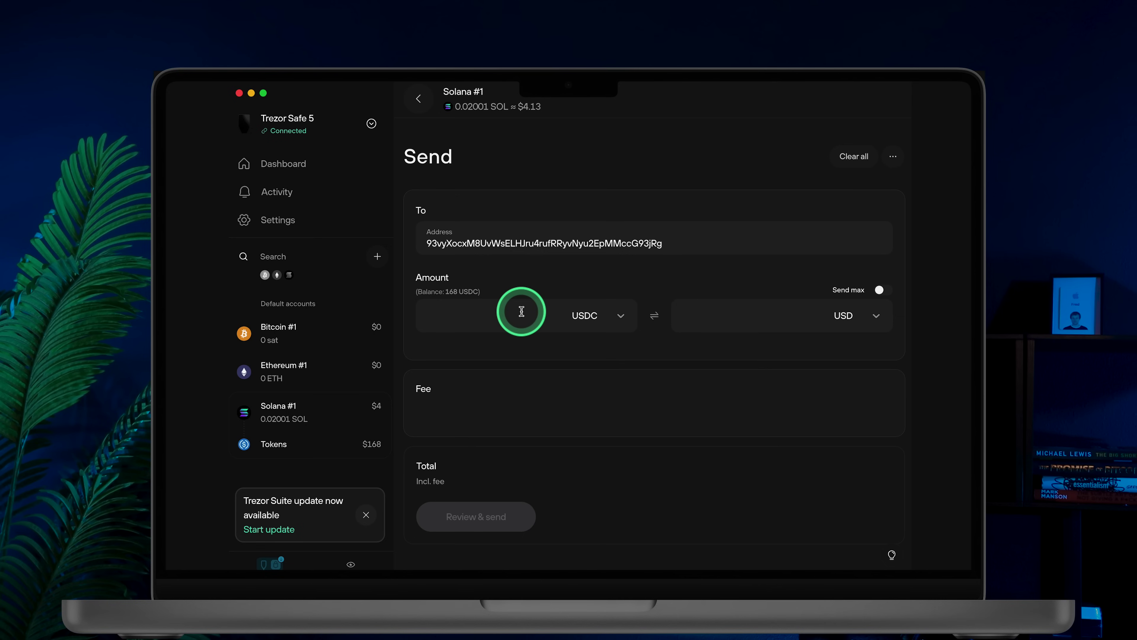
{"action": "left_click", "coordinate": [881, 291]}
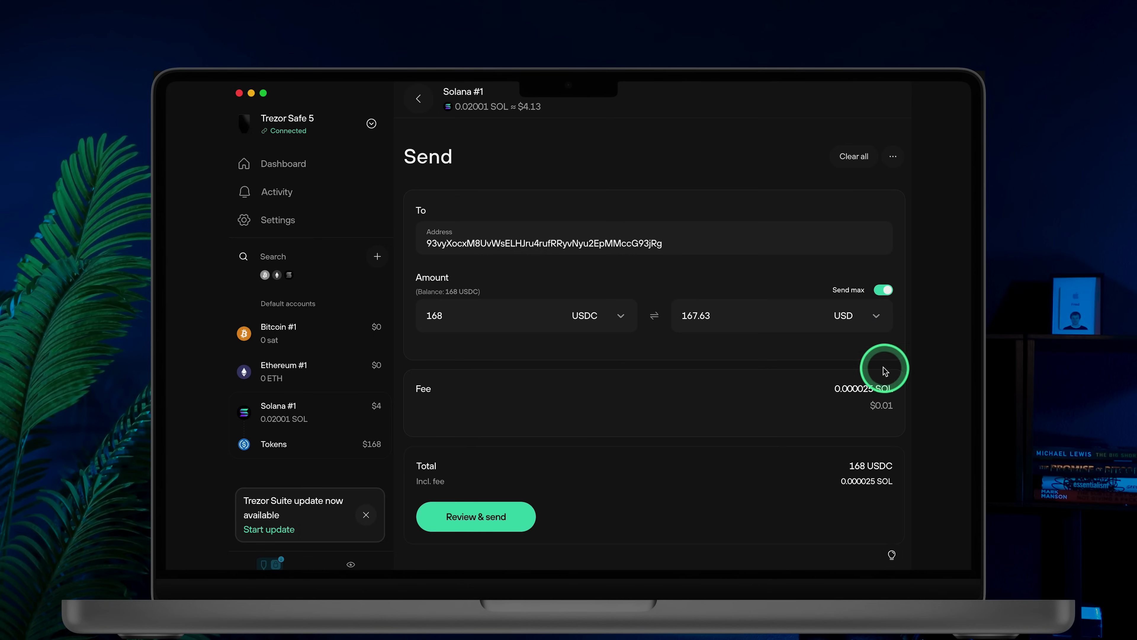
{"action": "scroll", "coordinate": [666, 405], "scroll_direction": "down", "scroll_amount": 1}
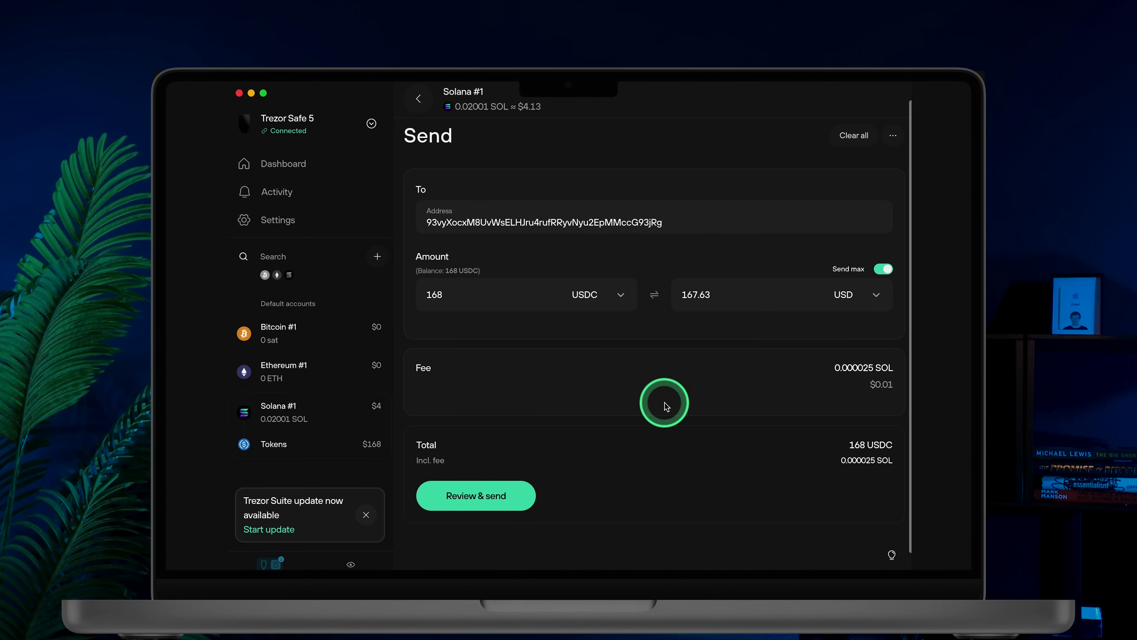
Review the 168 USDC transfer, confirm it on the Trezor, and broadcast it
{"action": "left_click", "coordinate": [490, 482]}
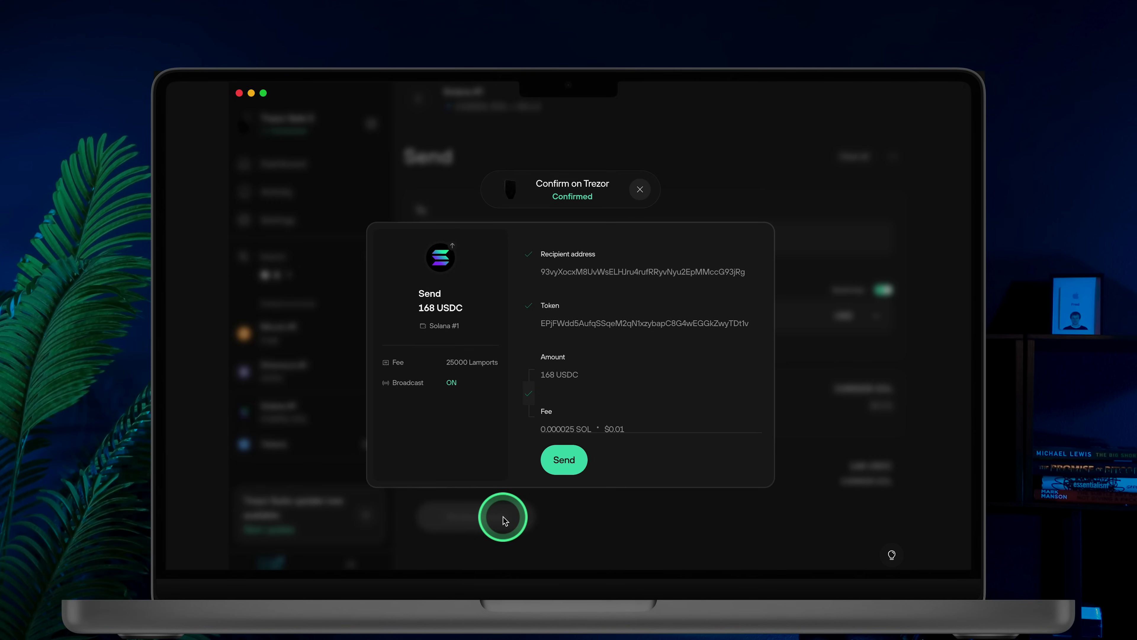
{"action": "left_click", "coordinate": [564, 461]}
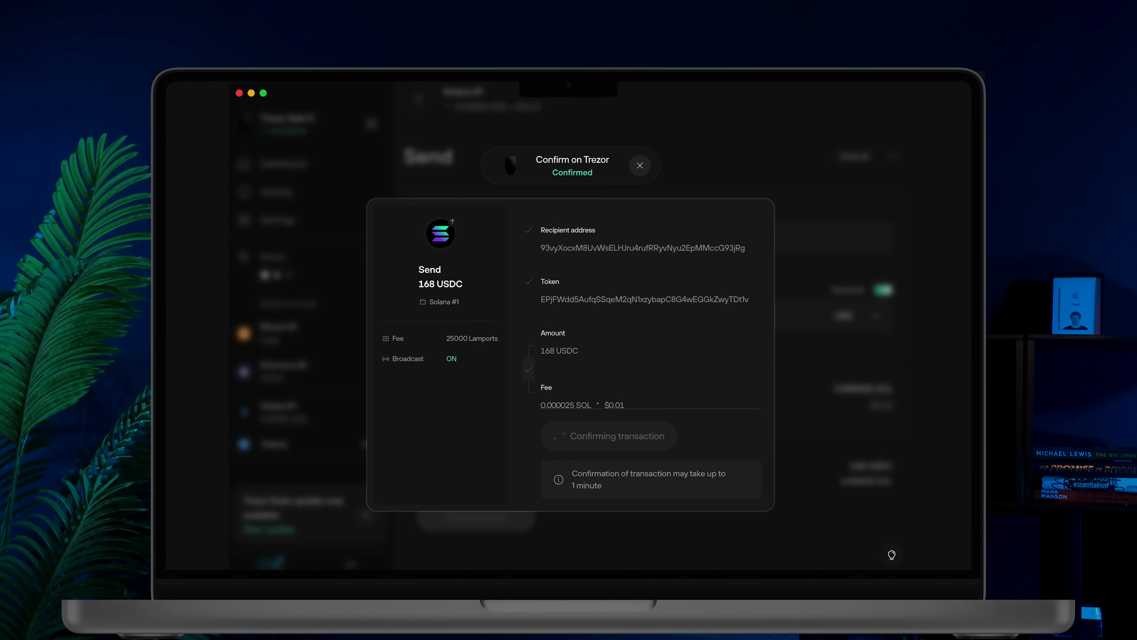